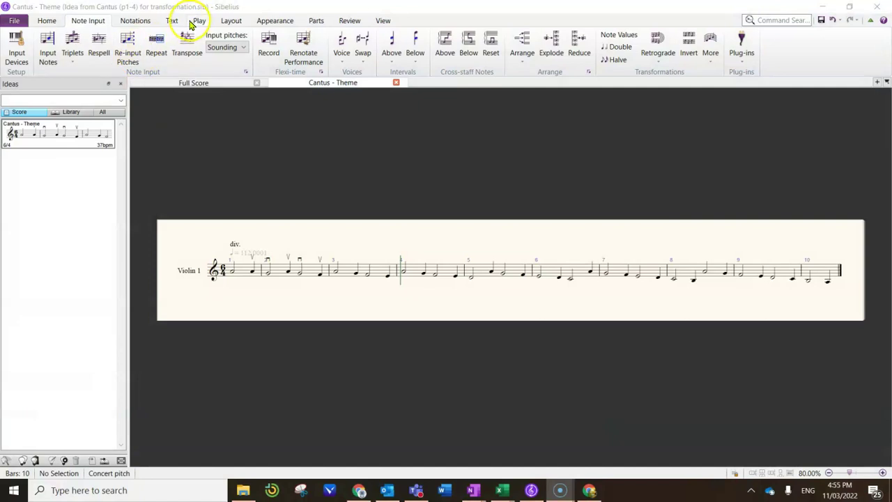
Step: Find the Transform Scale plug-in under Note Input > More and by searching commands for 'transform'
click(45, 20)
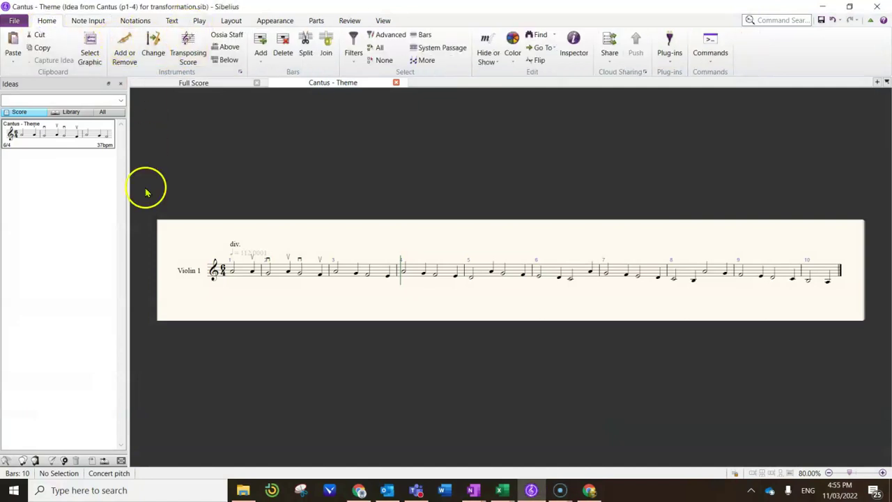
click(89, 22)
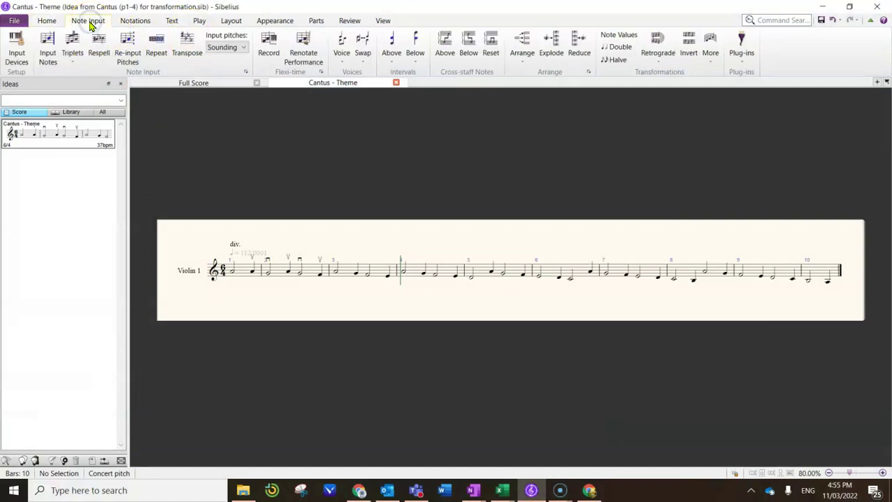
click(662, 74)
click(712, 62)
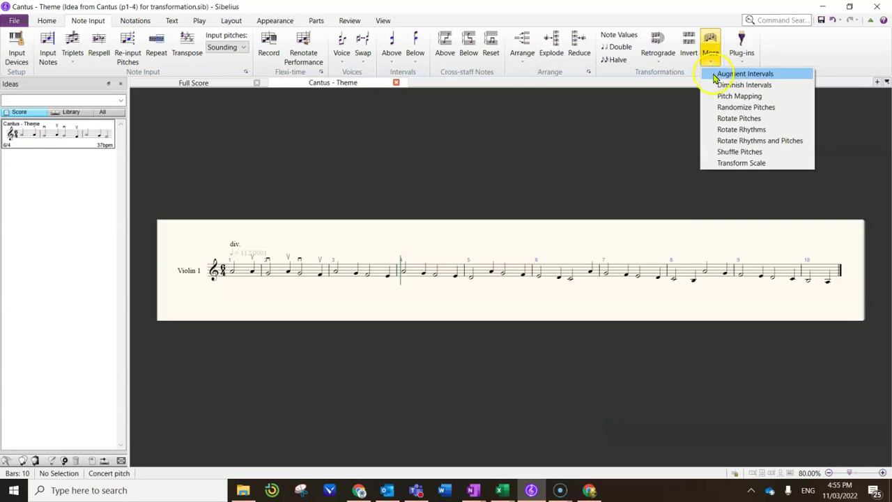
click(732, 164)
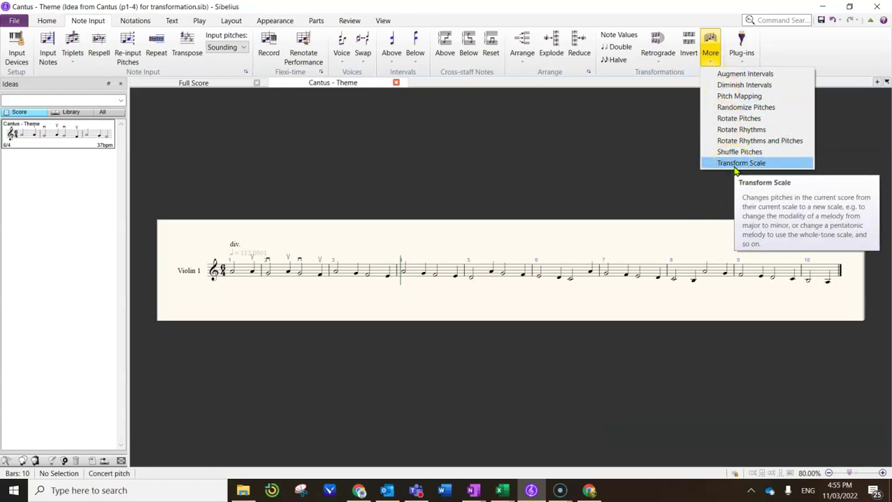
click(768, 19)
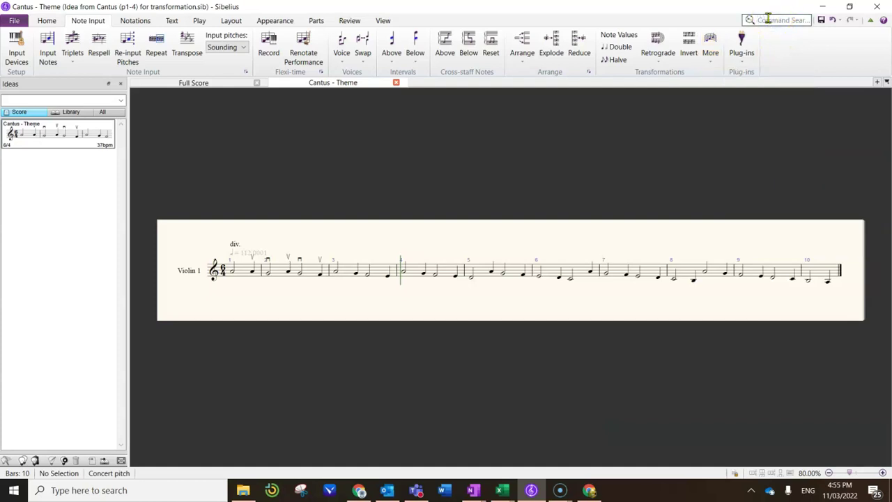
text(transform)
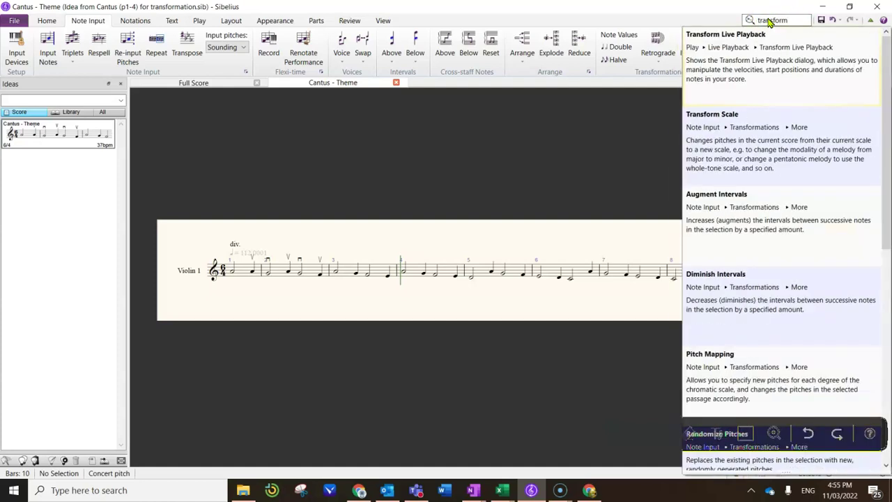
click(792, 22)
double_click(792, 22)
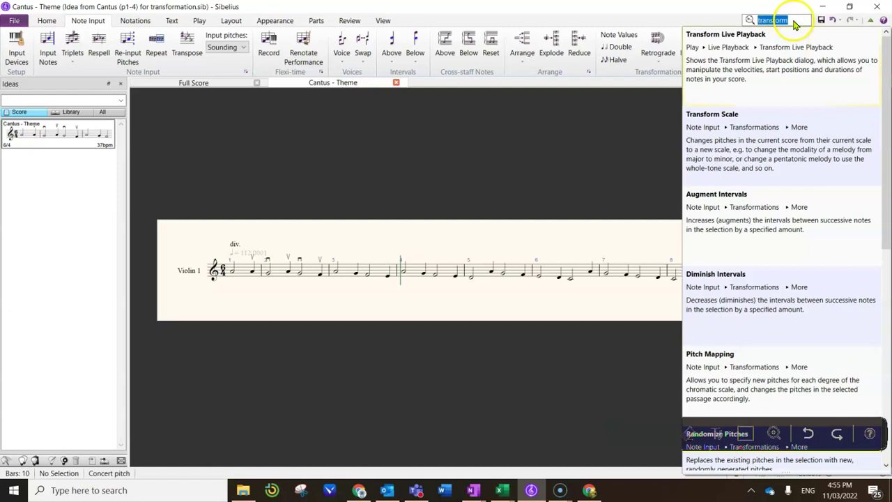
click(765, 152)
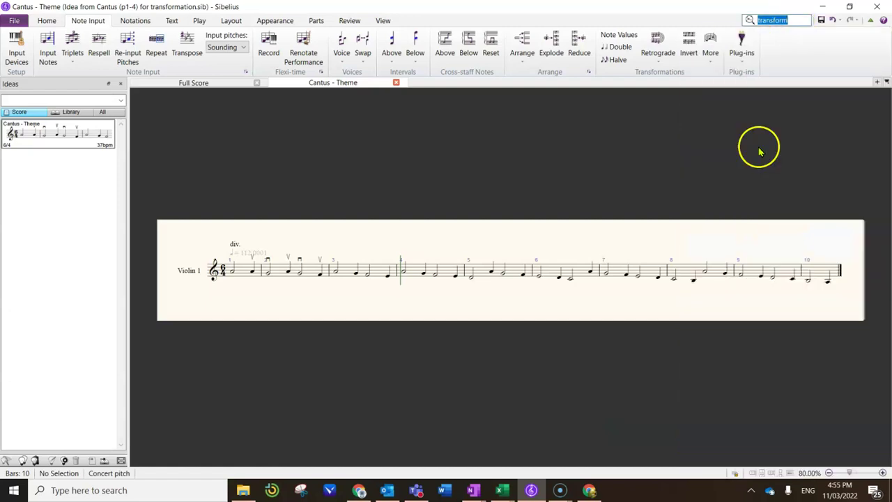
Step: Select all ten Violin 1 bars and set Transform Scale's current scale to A Aeolian (Natural Minor)
triple_click(243, 274)
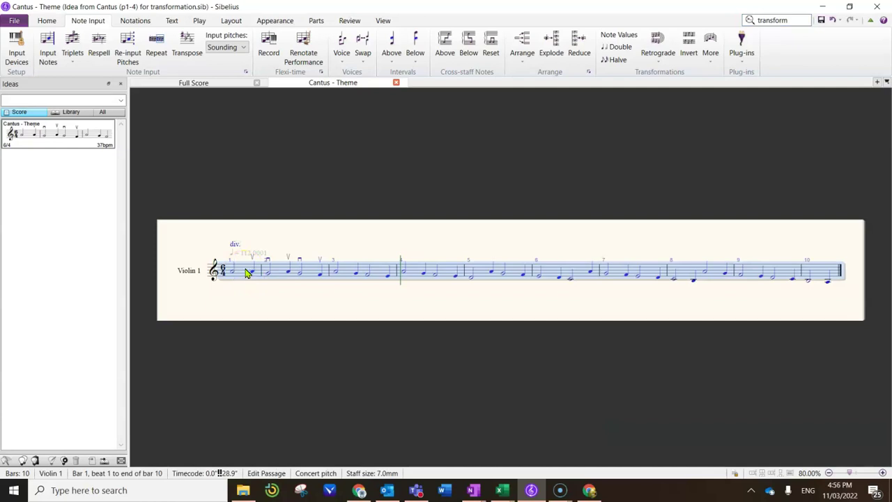
click(711, 63)
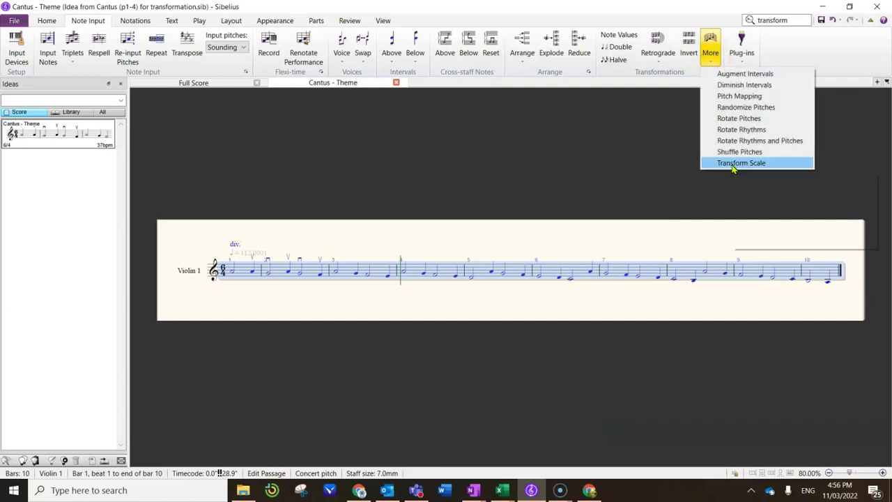
click(733, 165)
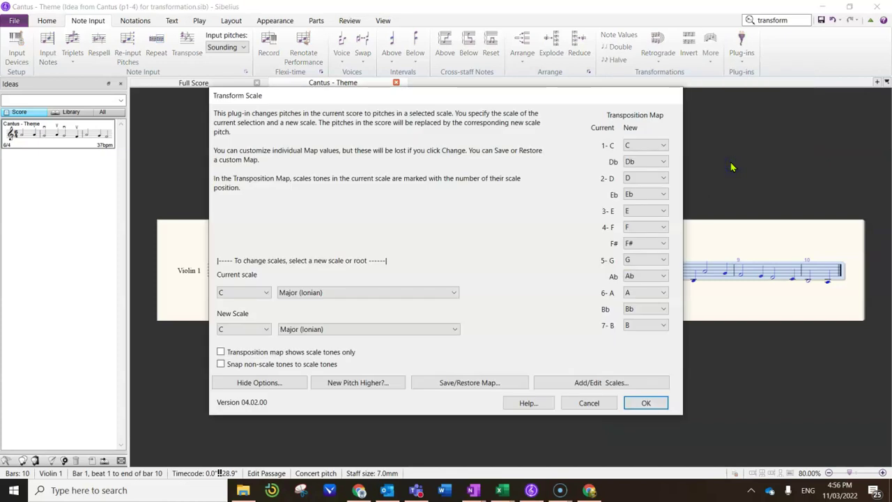
click(267, 295)
drag(266, 314, 265, 364)
click(231, 349)
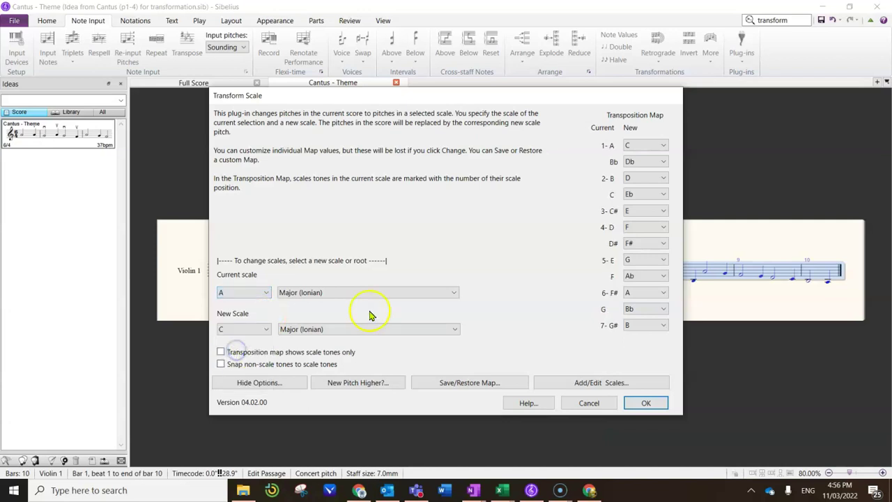
click(454, 294)
click(454, 302)
click(392, 304)
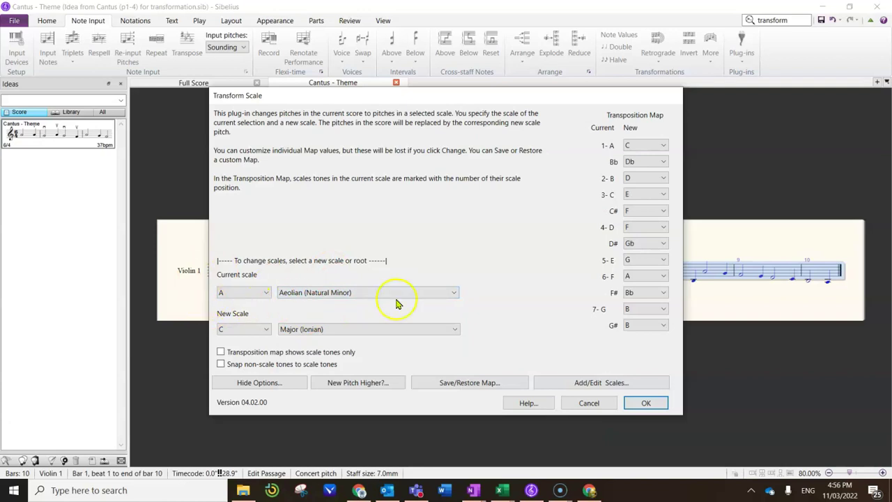
Step: Set the new scale to A Dorian and apply the transformation
click(240, 329)
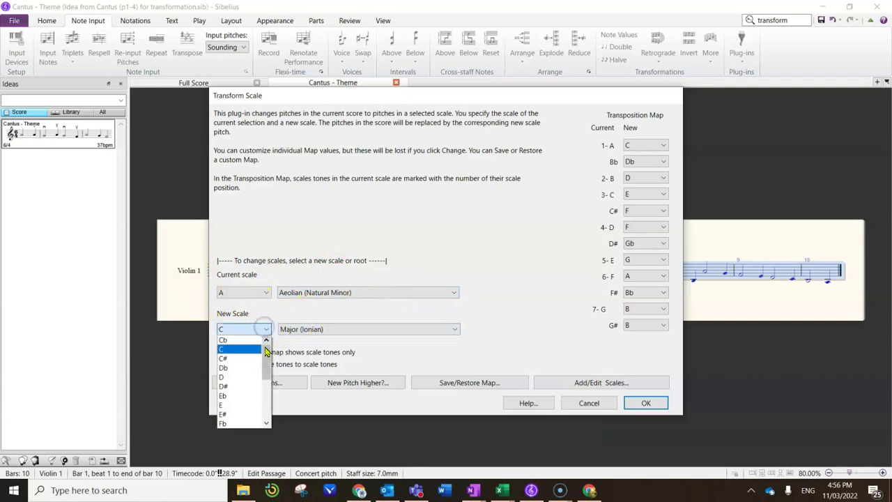
drag(265, 352, 262, 407)
click(237, 386)
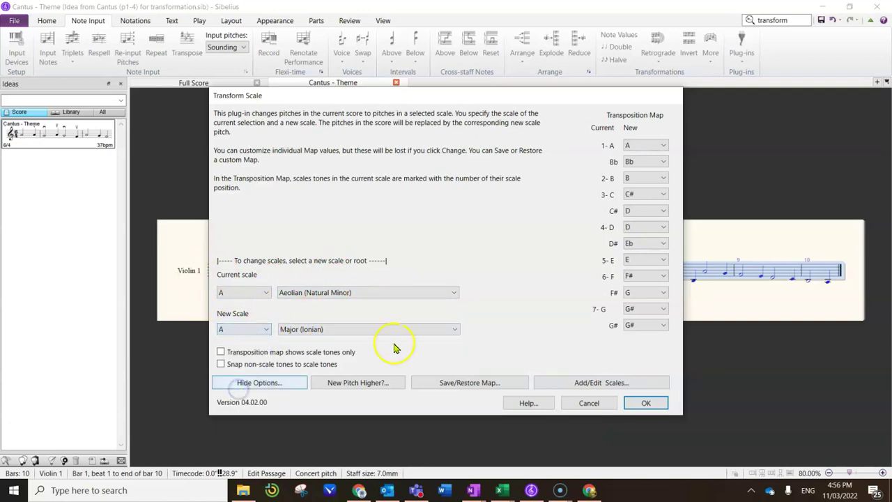
click(454, 329)
click(299, 363)
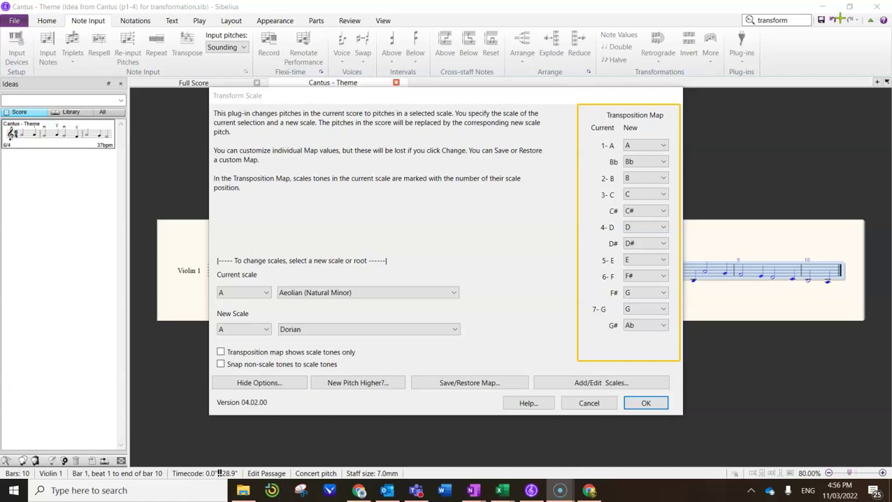
click(644, 402)
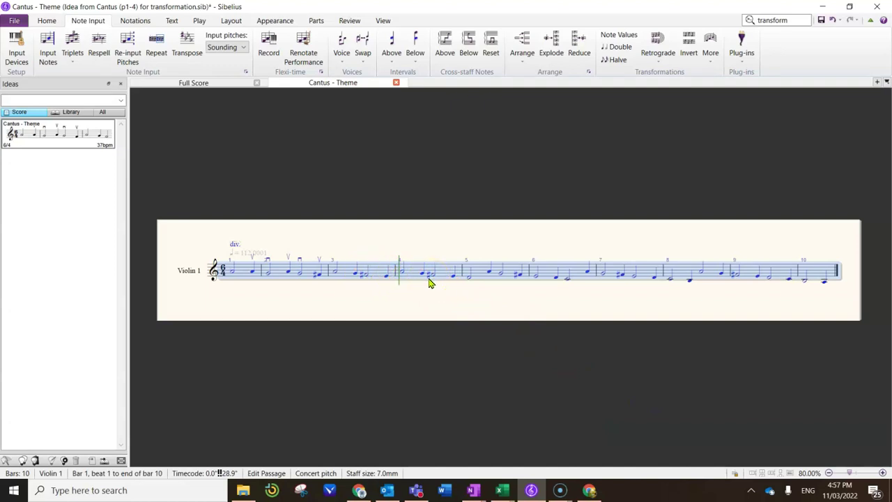
Step: Reopen Transform Scale and set the current scale to A Dorian
click(710, 56)
click(736, 164)
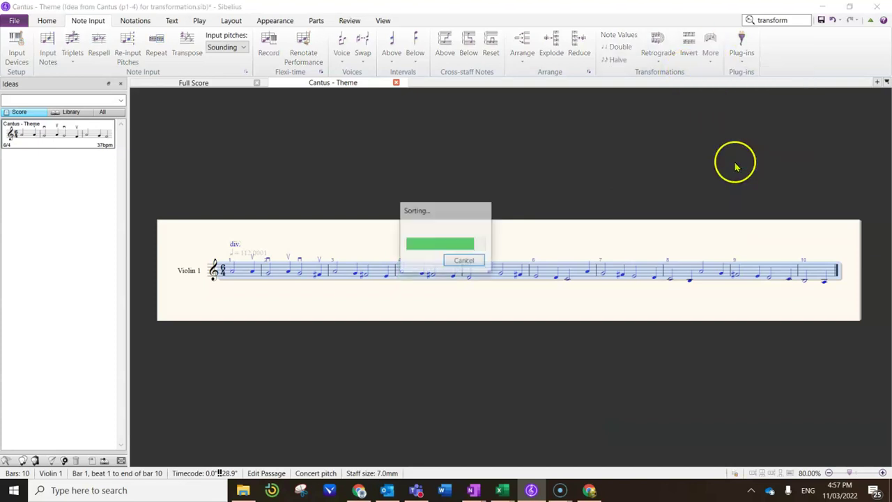
click(265, 293)
drag(267, 315, 264, 353)
click(244, 359)
click(344, 293)
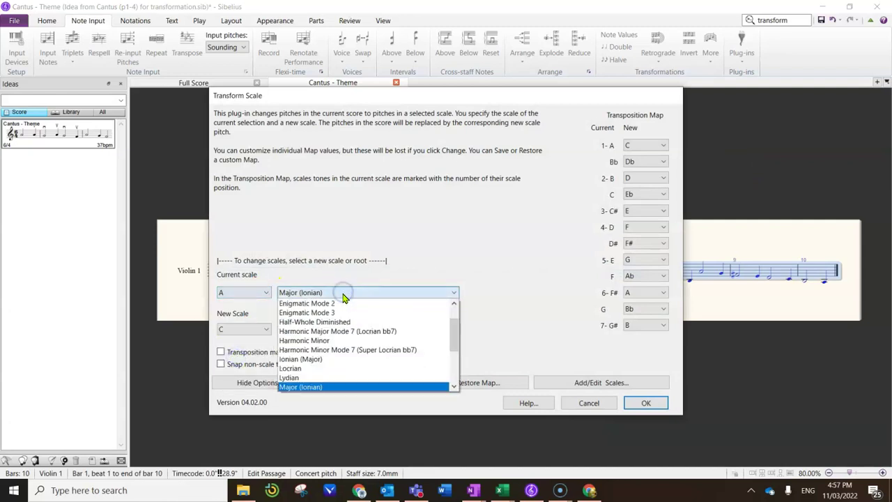
drag(452, 333, 451, 298)
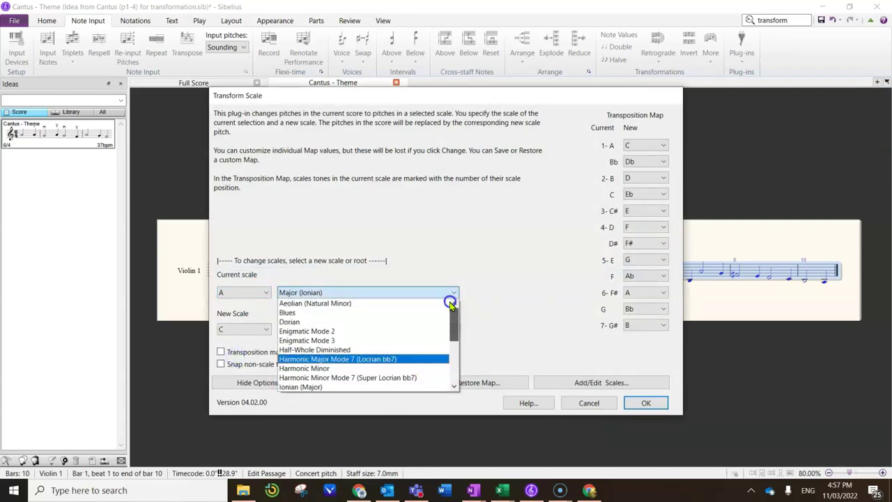
click(328, 321)
Step: Set the new scale to A Ionian (Major) and apply it to the melody
click(265, 329)
drag(264, 361, 266, 408)
click(224, 384)
click(341, 331)
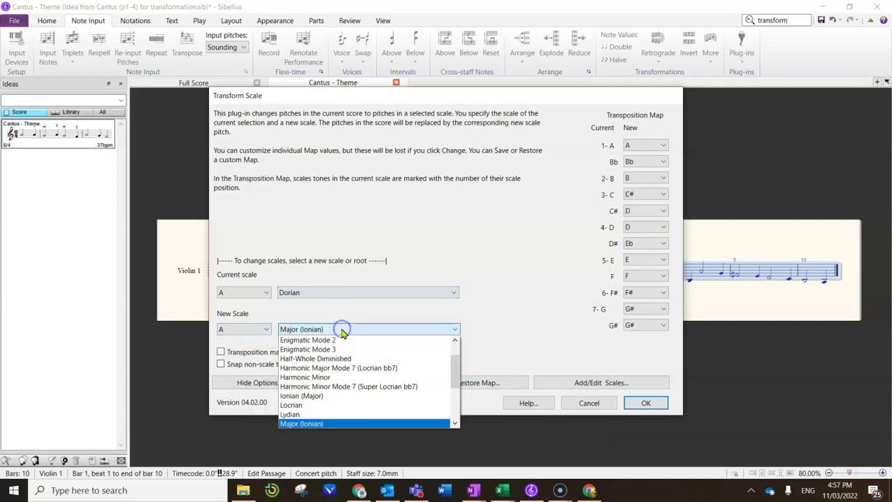
click(333, 395)
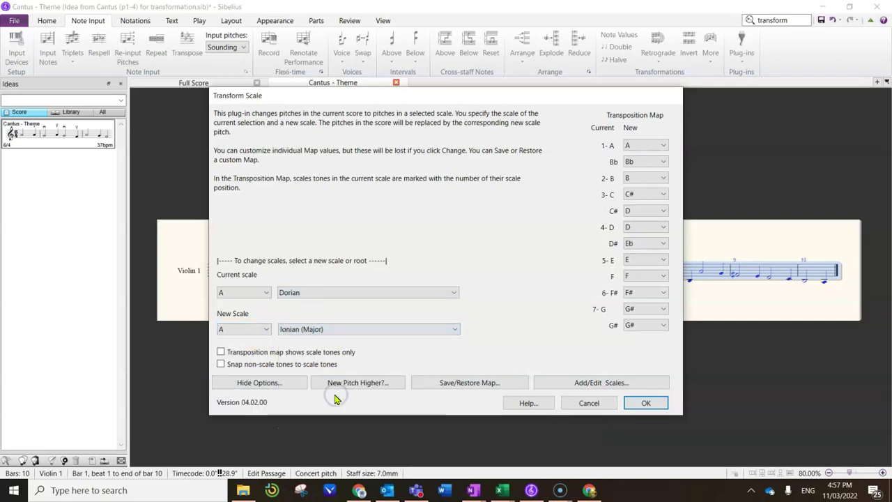
click(634, 404)
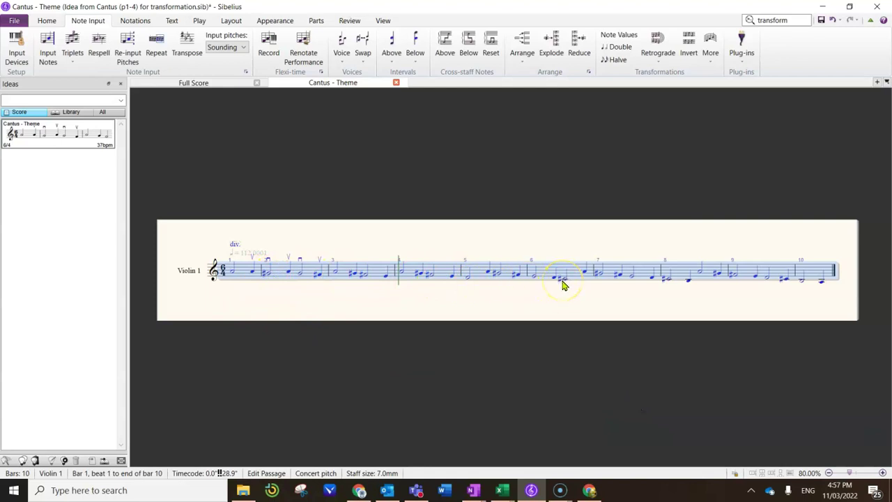
Step: Play the Violin 1 theme from bar 1, then stop and clear the selection
click(565, 300)
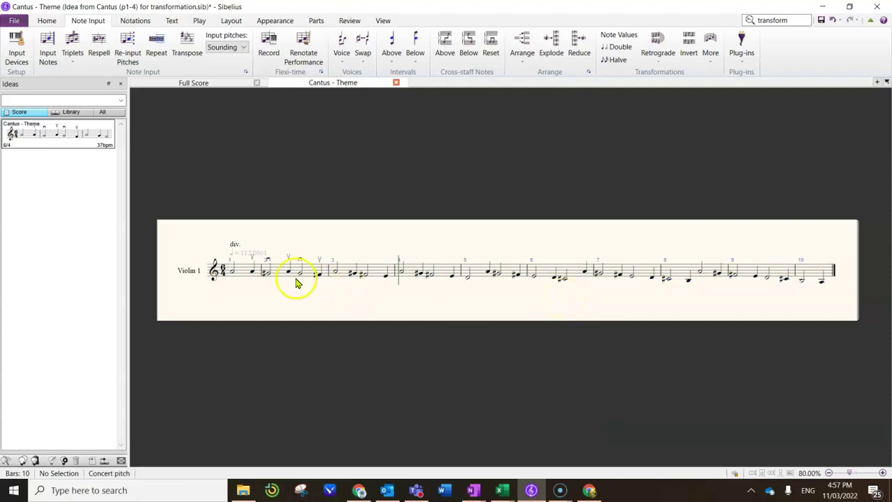
click(232, 273)
key(space)
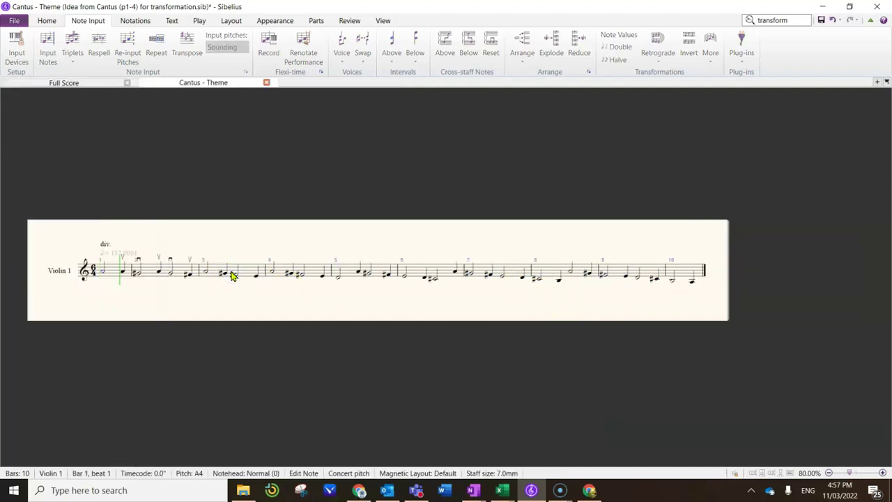
click(227, 272)
key(space)
key(ctrl+alt+i)
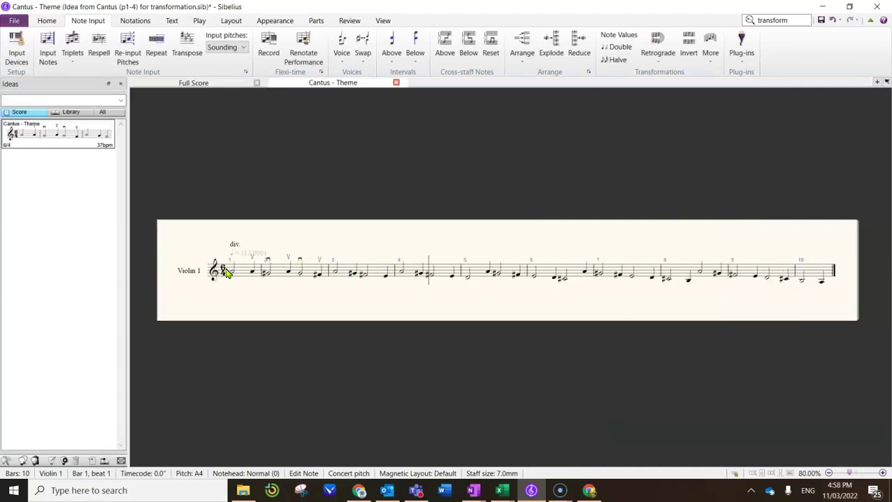
key(Escape)
Step: Select the whole Violin 1 passage, shift its pitches up, and play it back
key(ctrl+a)
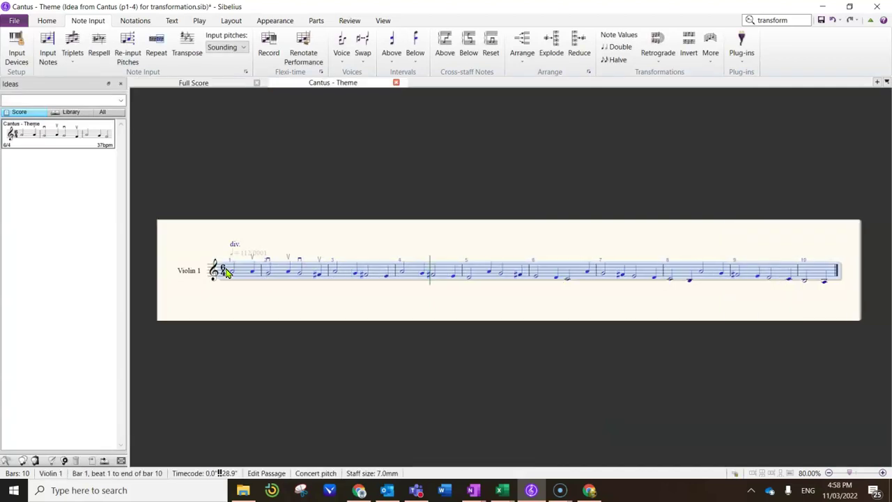
key(Up)
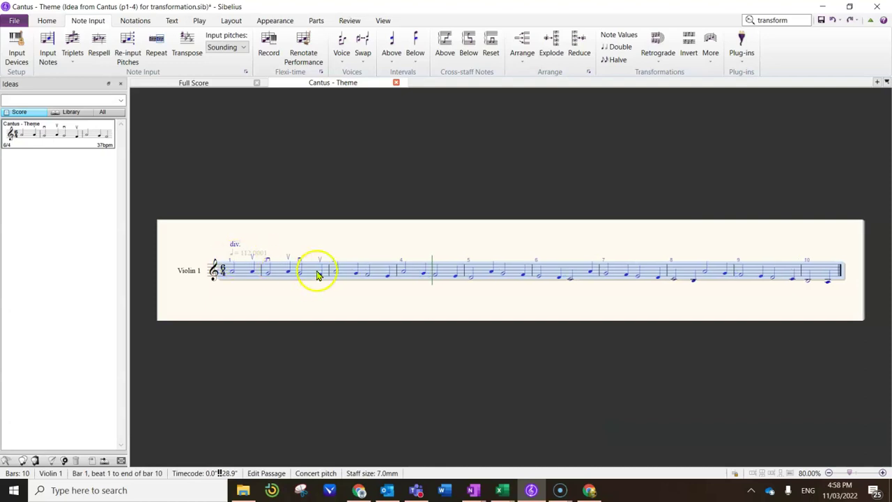
key(ctrl+shift+i)
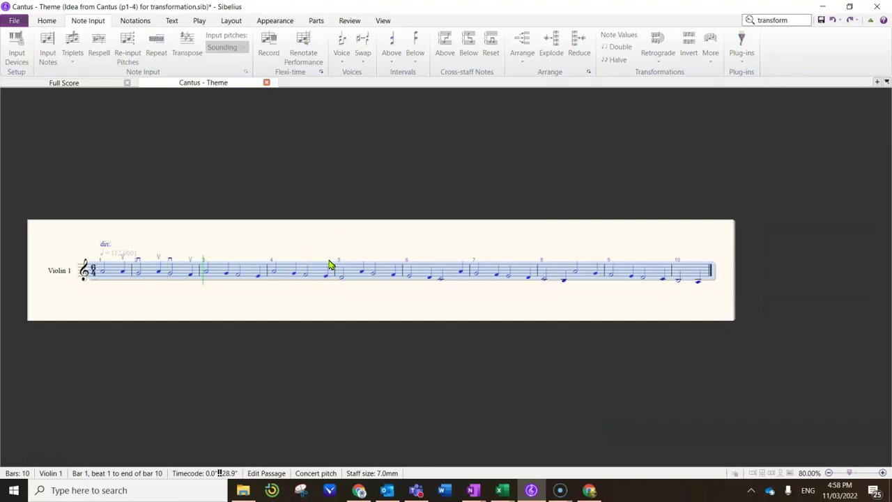
key(ctrl+shift+i)
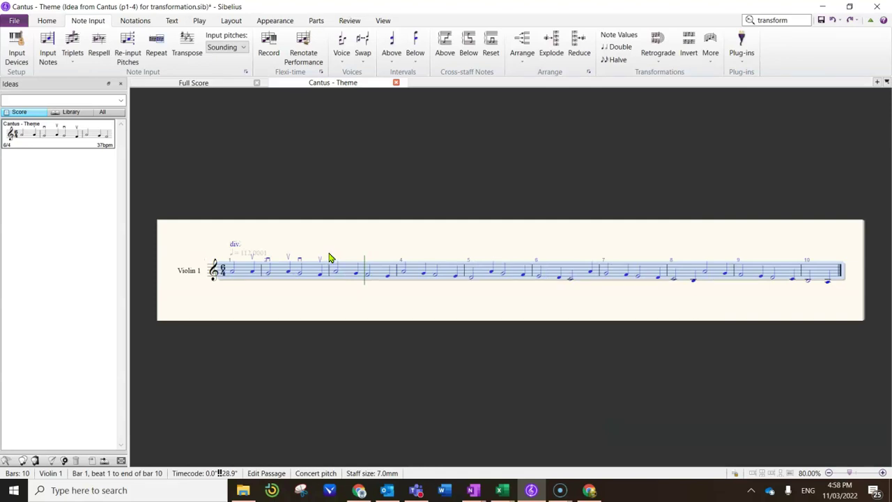
Step: In the Full Score, make the saved A-Aeolian version current via Review > Edit Versions
click(207, 82)
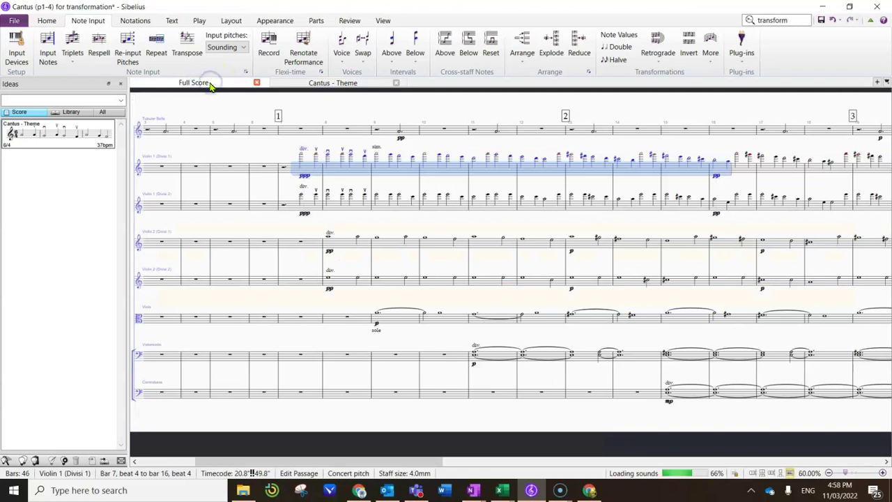
click(349, 21)
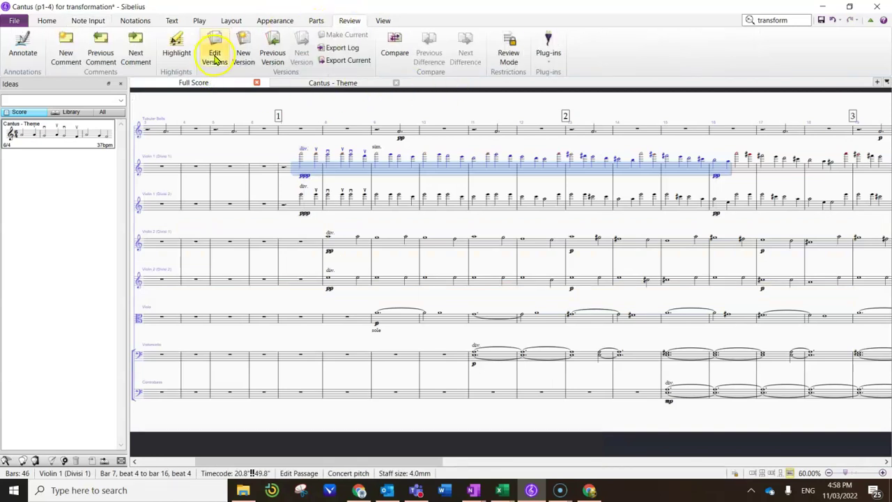
click(215, 59)
click(252, 193)
click(453, 181)
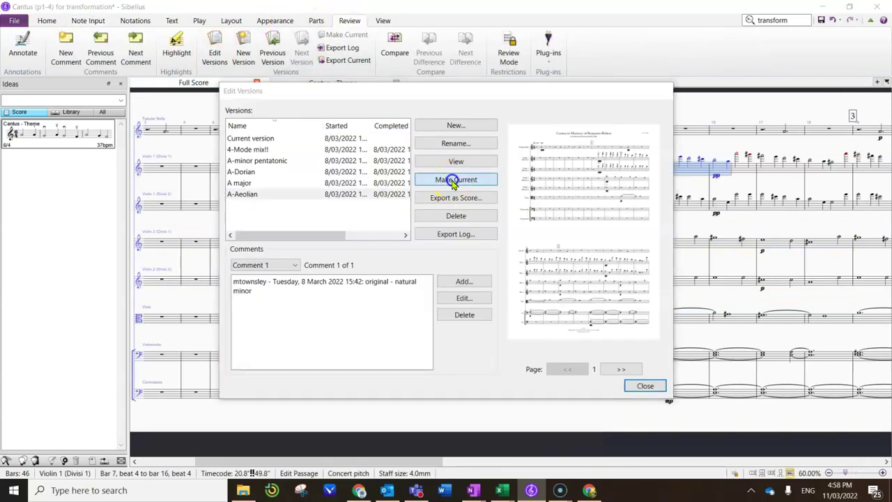
click(442, 272)
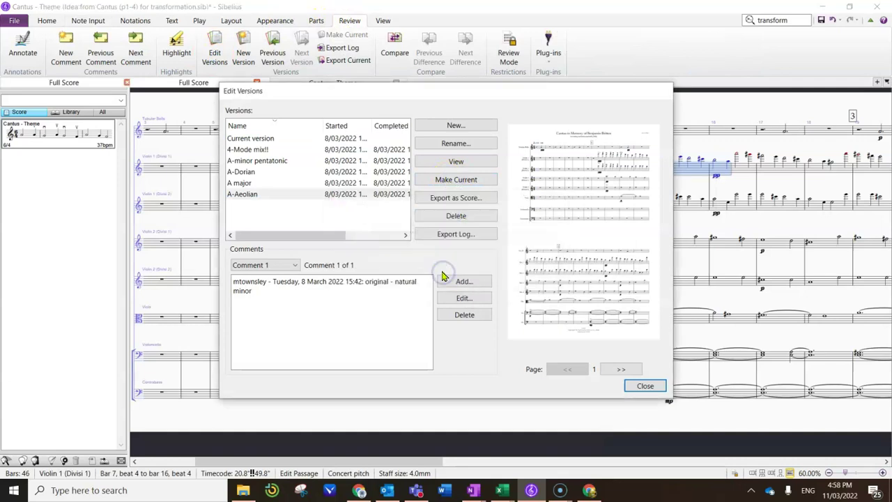
click(645, 385)
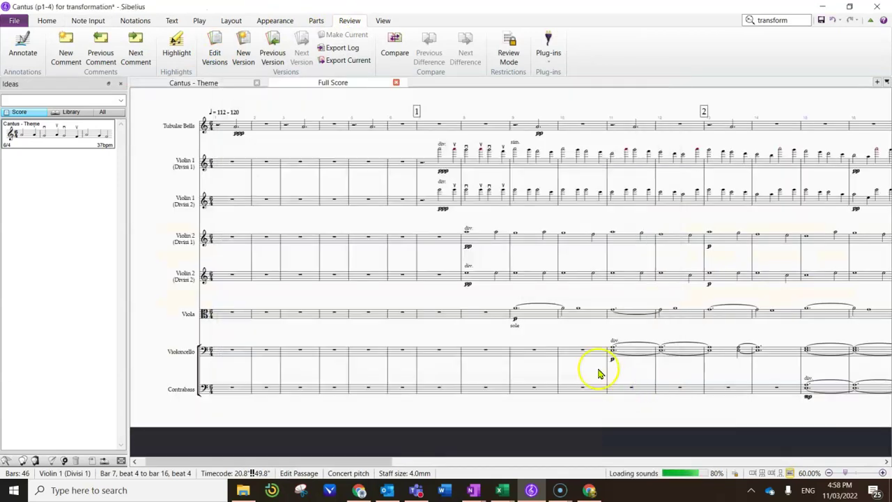
drag(498, 412, 533, 415)
click(257, 130)
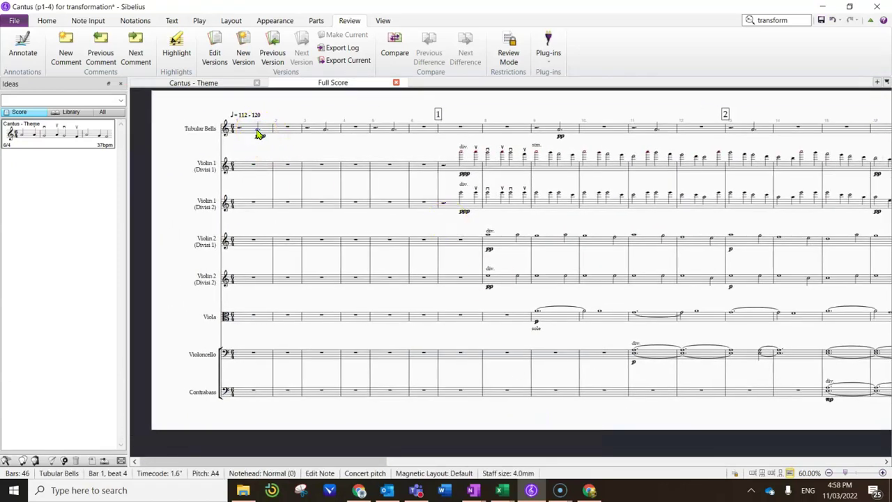
click(461, 154)
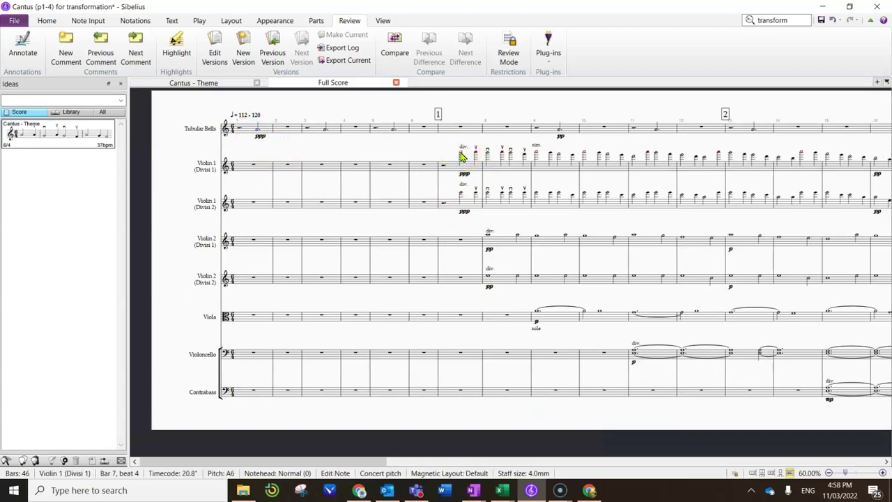
key(ctrl+alt+i)
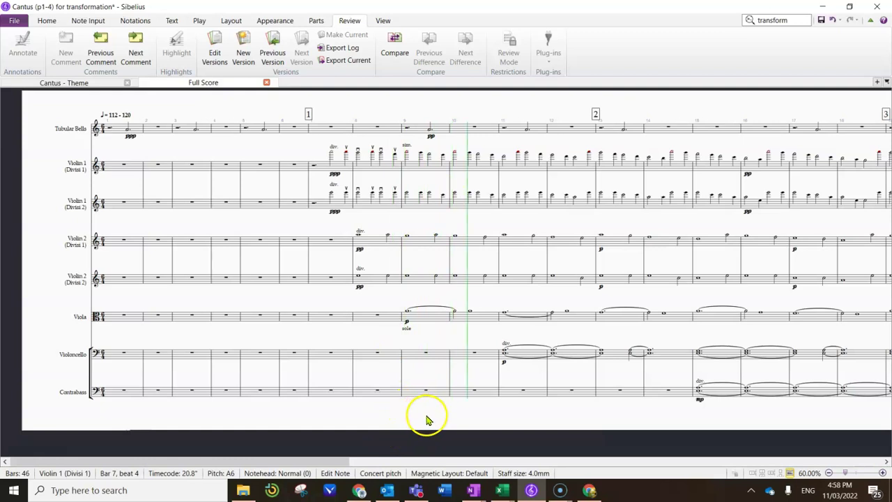
key(space)
Step: Browse the A major, A-Dorian and A-minor pentatonic versions, read A major's comment, then close
click(214, 55)
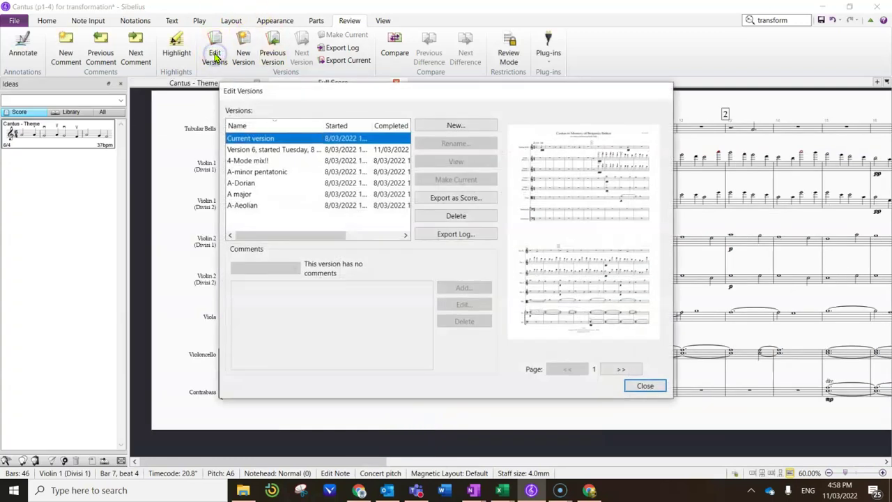
click(244, 195)
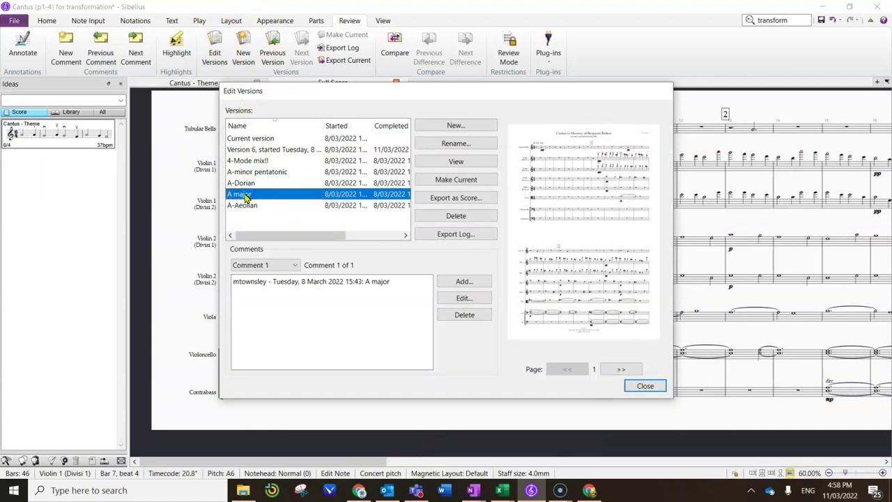
key(Up)
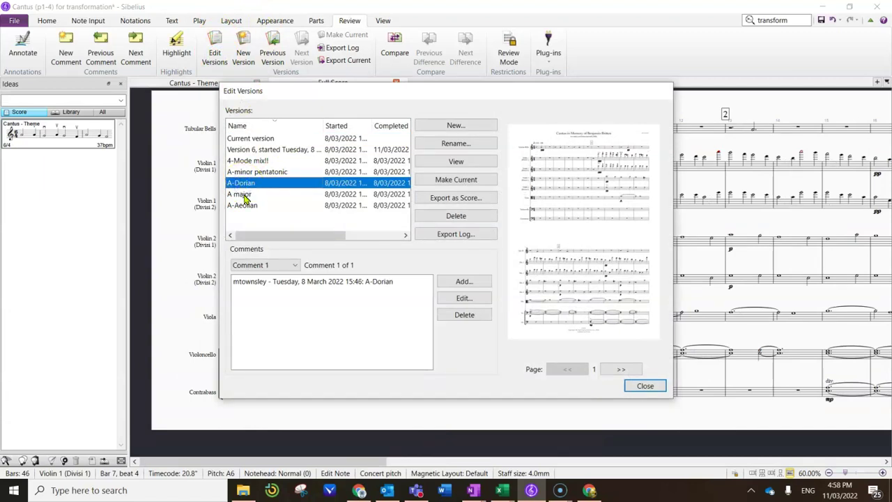
click(244, 196)
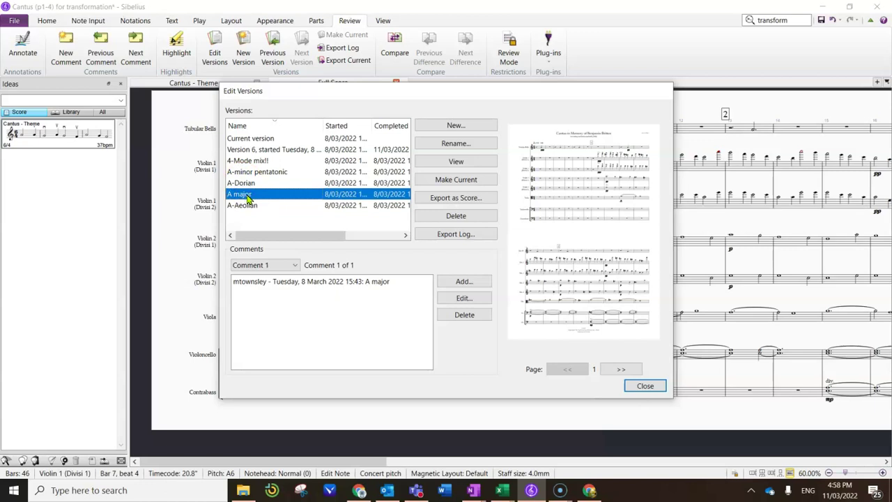
click(249, 174)
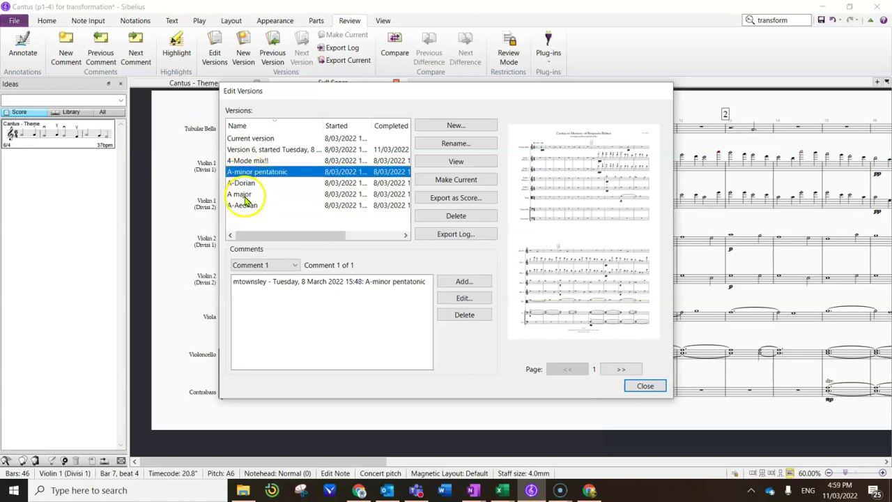
click(244, 194)
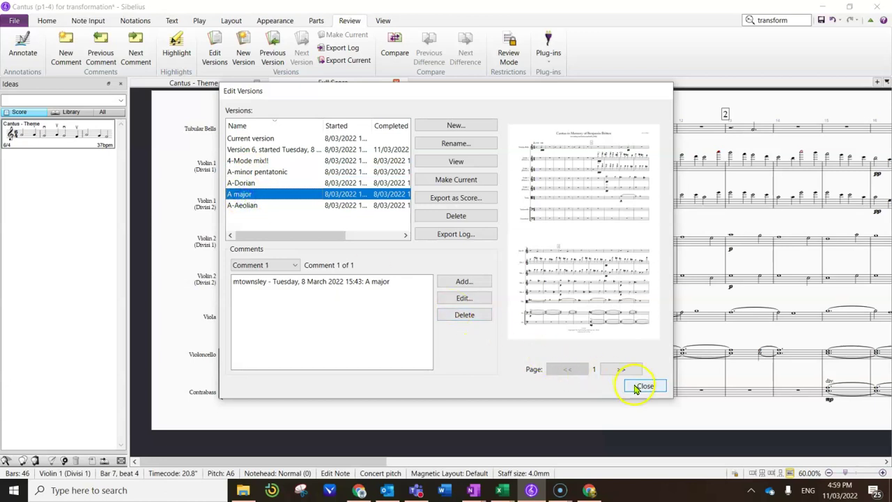
click(453, 180)
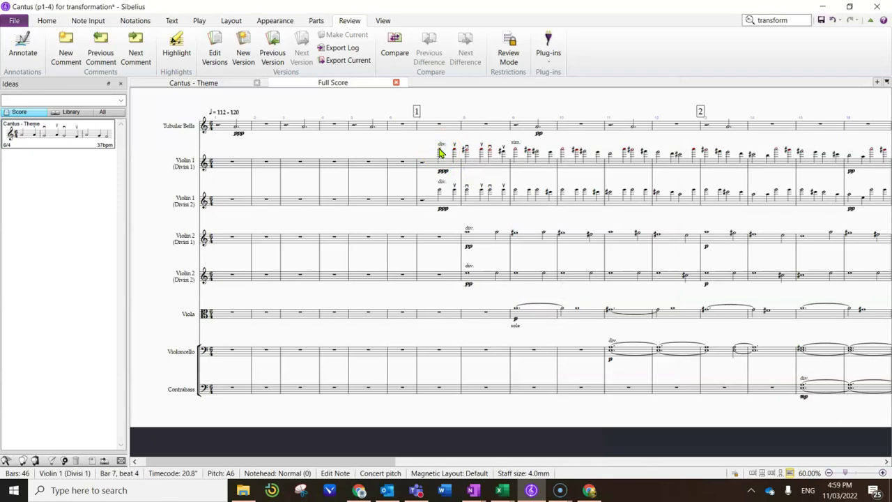
Step: Play back about 20 seconds of the score, stop, and reopen the saved versions list
key(space)
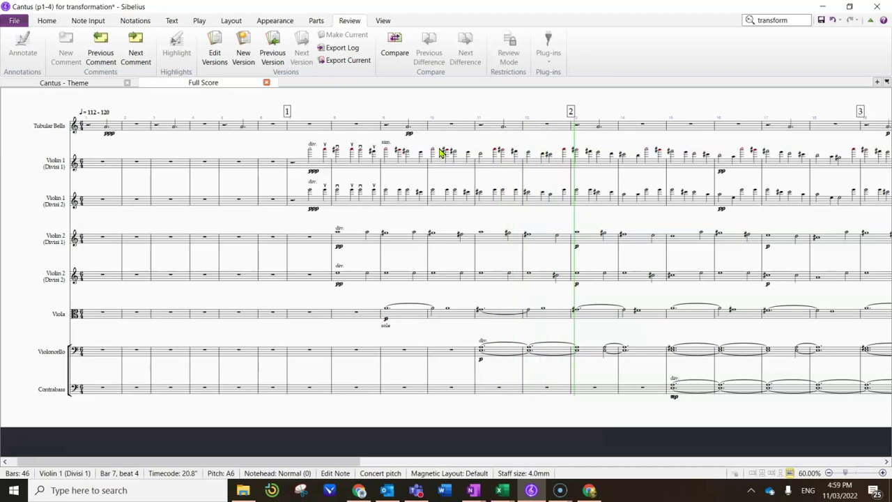
key(space)
key(ctrl+alt+i)
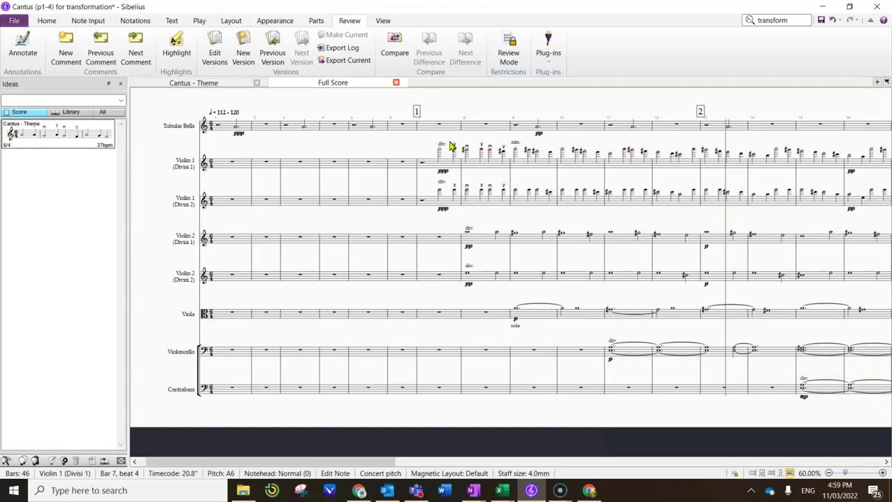
click(842, 22)
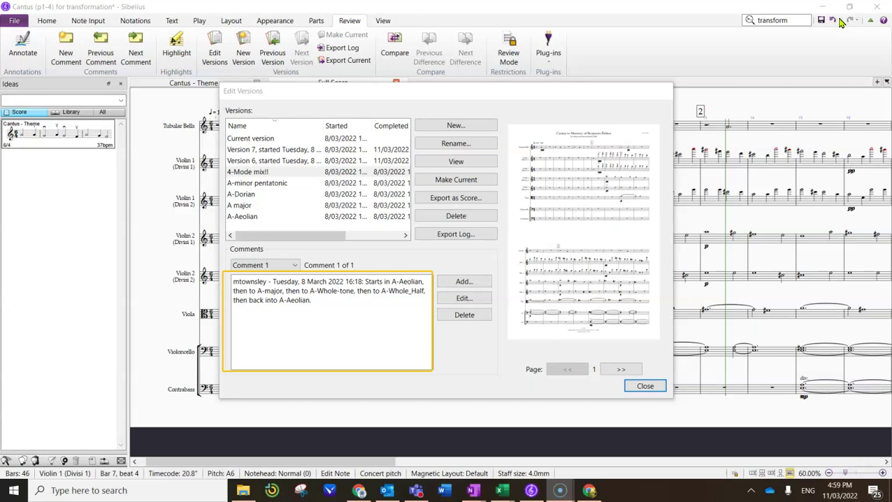
Step: Make the 4-Mode mix!! version current, confirm with Yes, and close Edit Versions
click(252, 172)
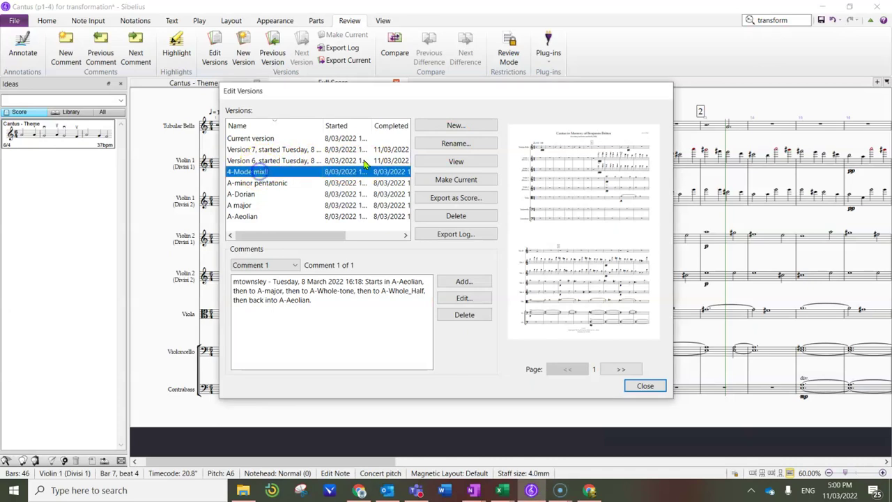
click(452, 180)
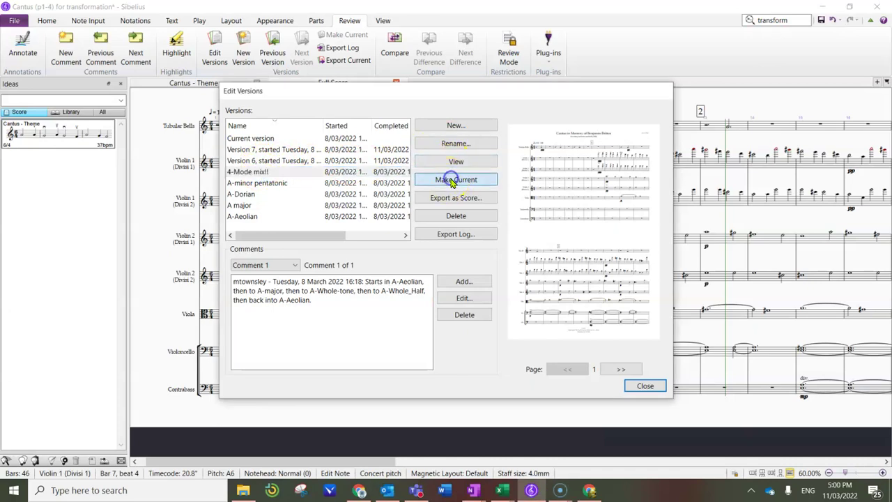
click(414, 272)
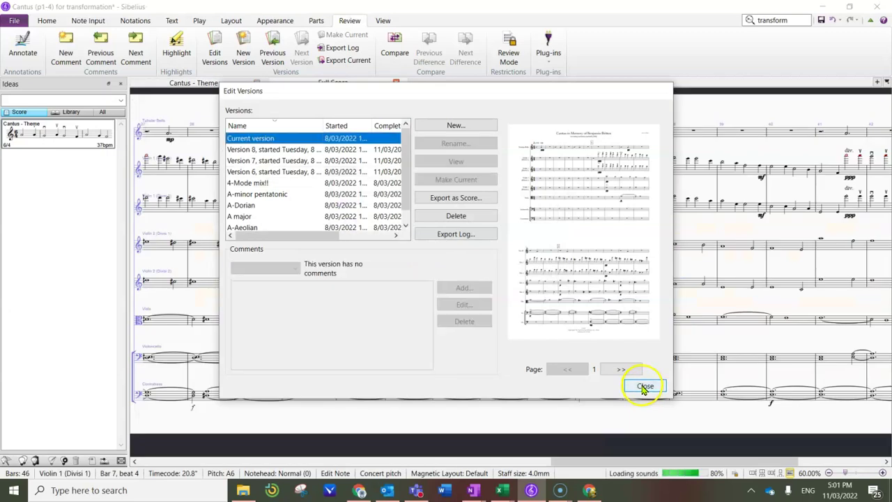
click(645, 386)
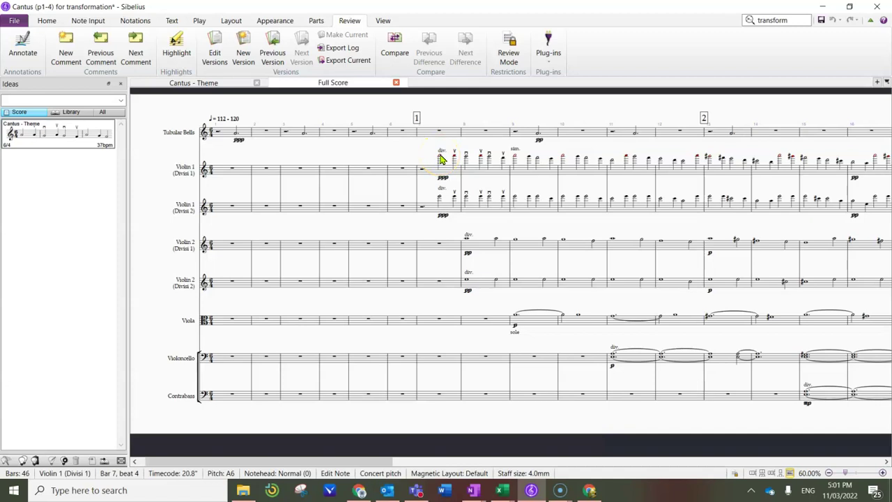
Step: Start playing the 4-Mode mix score and scroll along to rehearsal mark 3
key(ctrl+alt+i)
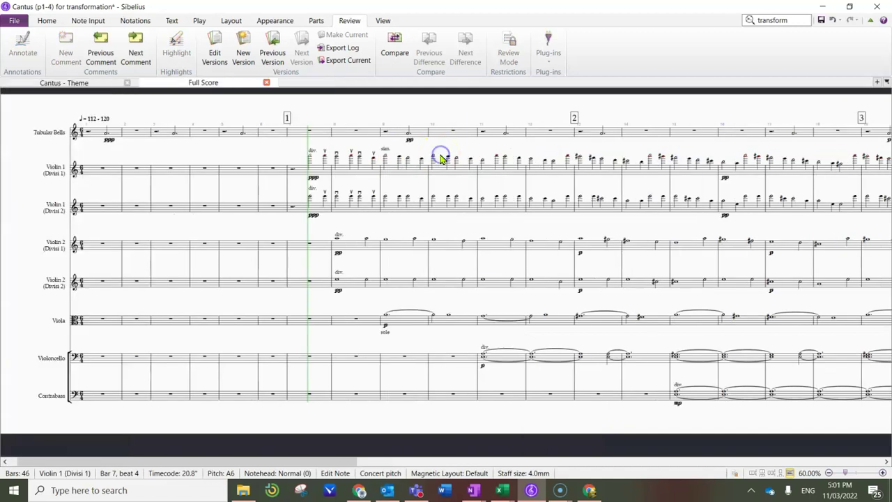
key(space)
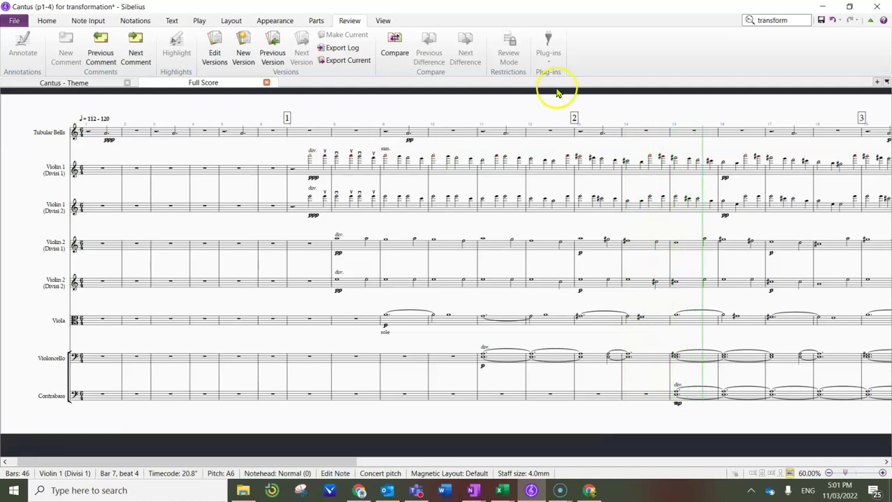
drag(225, 463, 415, 465)
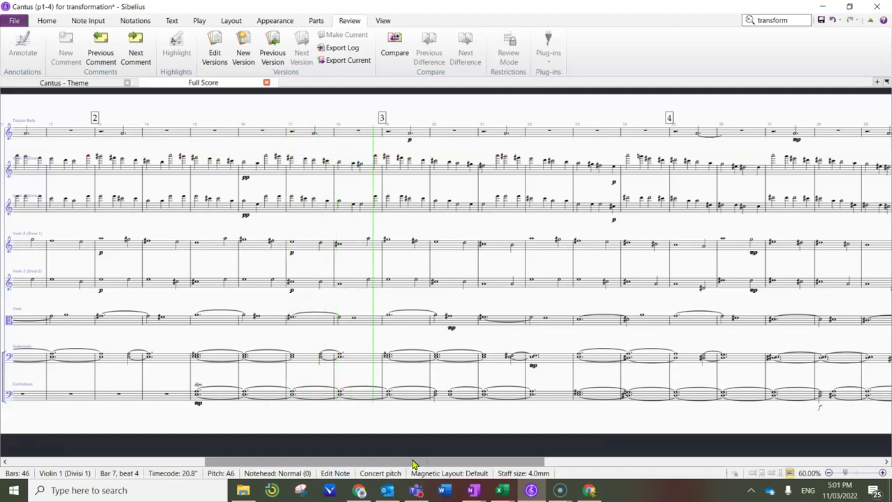
Step: Scroll the score further right to follow playback past rehearsal mark 7 toward bar 46
drag(413, 464, 507, 464)
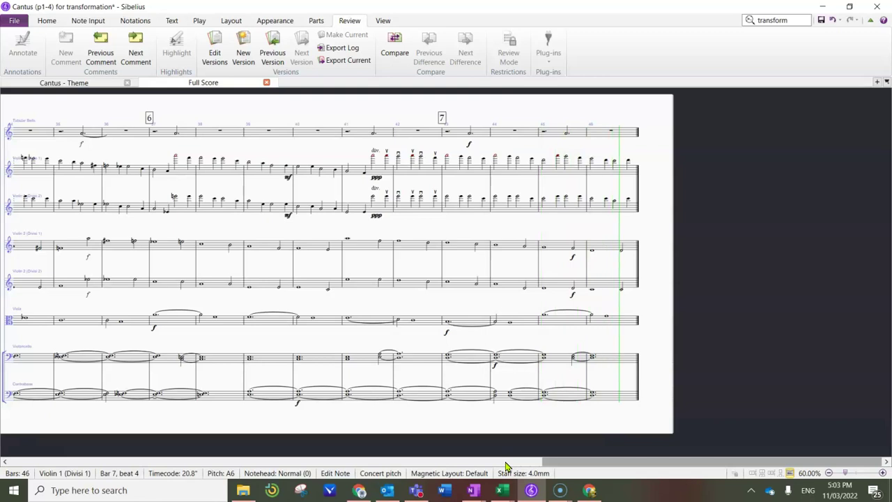
Step: Stop playback, scroll back to bar 1, select the Tubular Bells bar, and pan to bars 10–24
key(space)
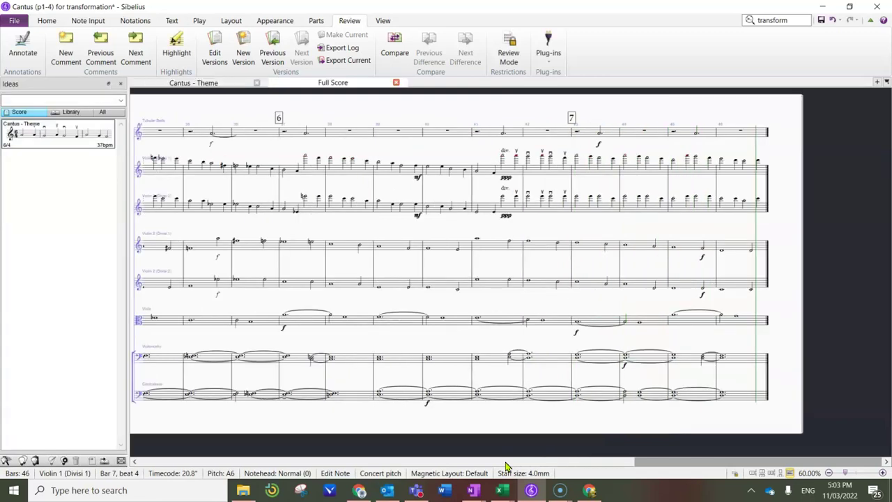
scroll(313, 428, left, 5)
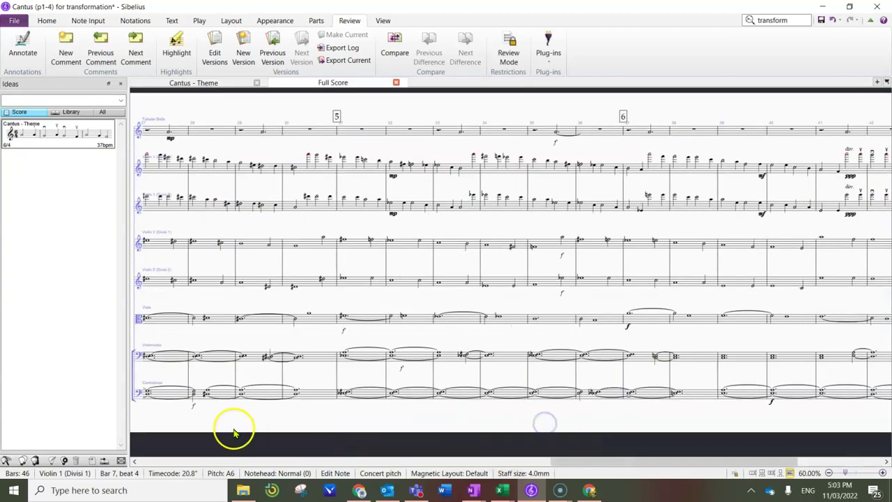
scroll(234, 429, left, 10)
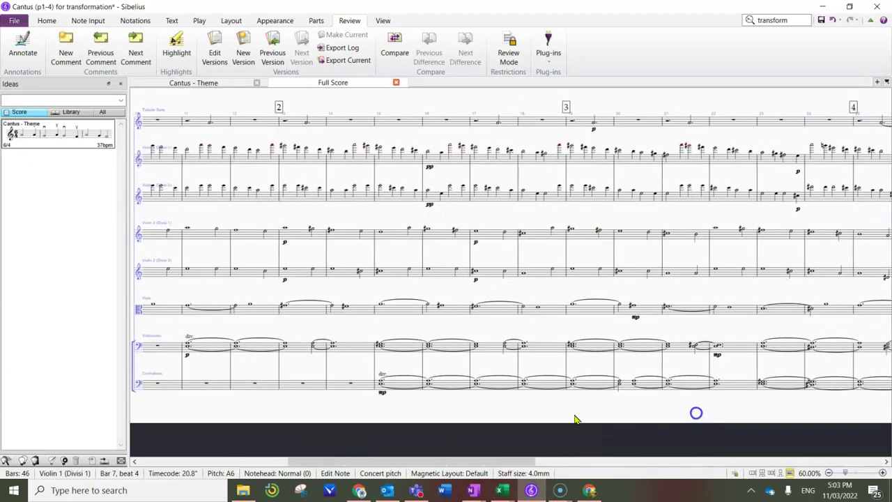
scroll(243, 418, left, 5)
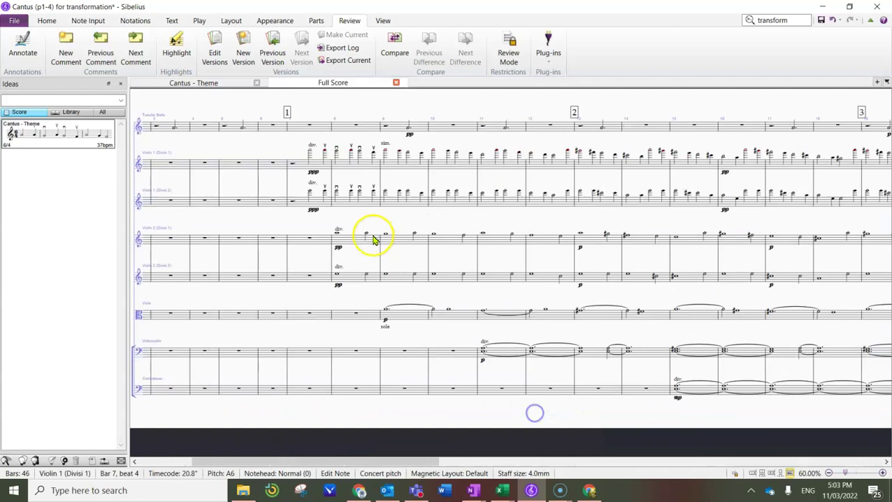
scroll(298, 398, left, 5)
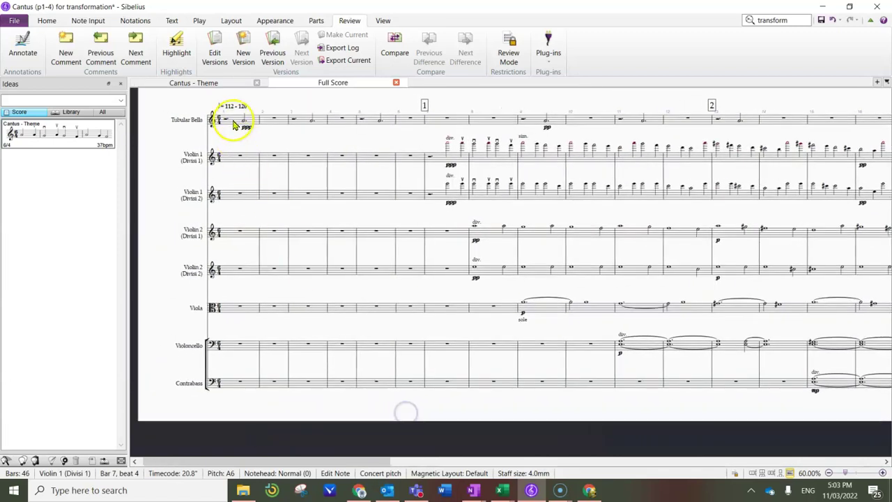
click(233, 124)
drag(781, 414, 505, 391)
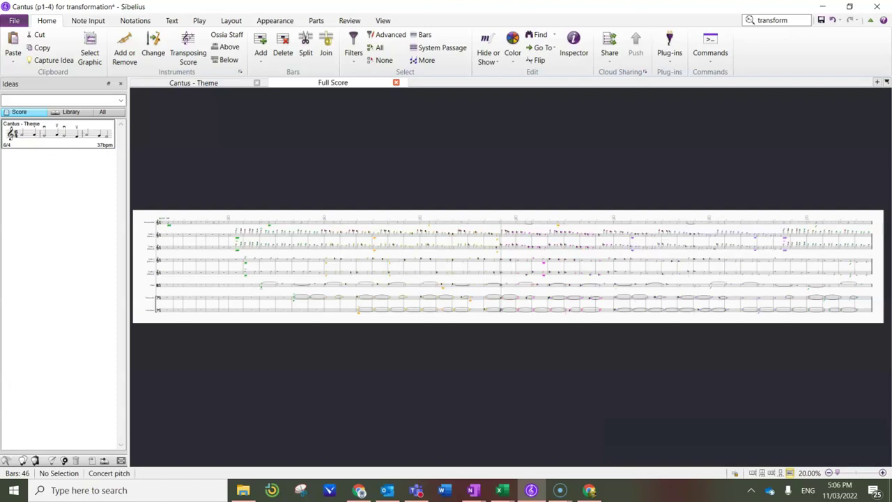
click(708, 450)
click(315, 400)
click(315, 400)
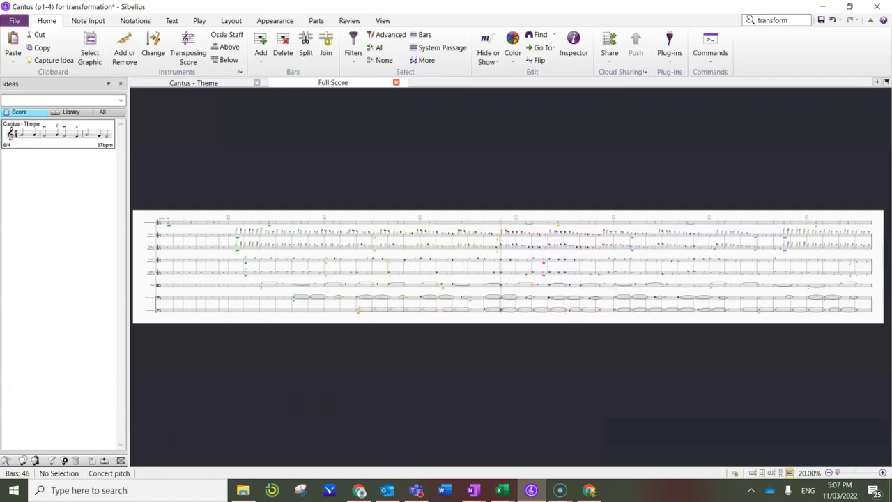